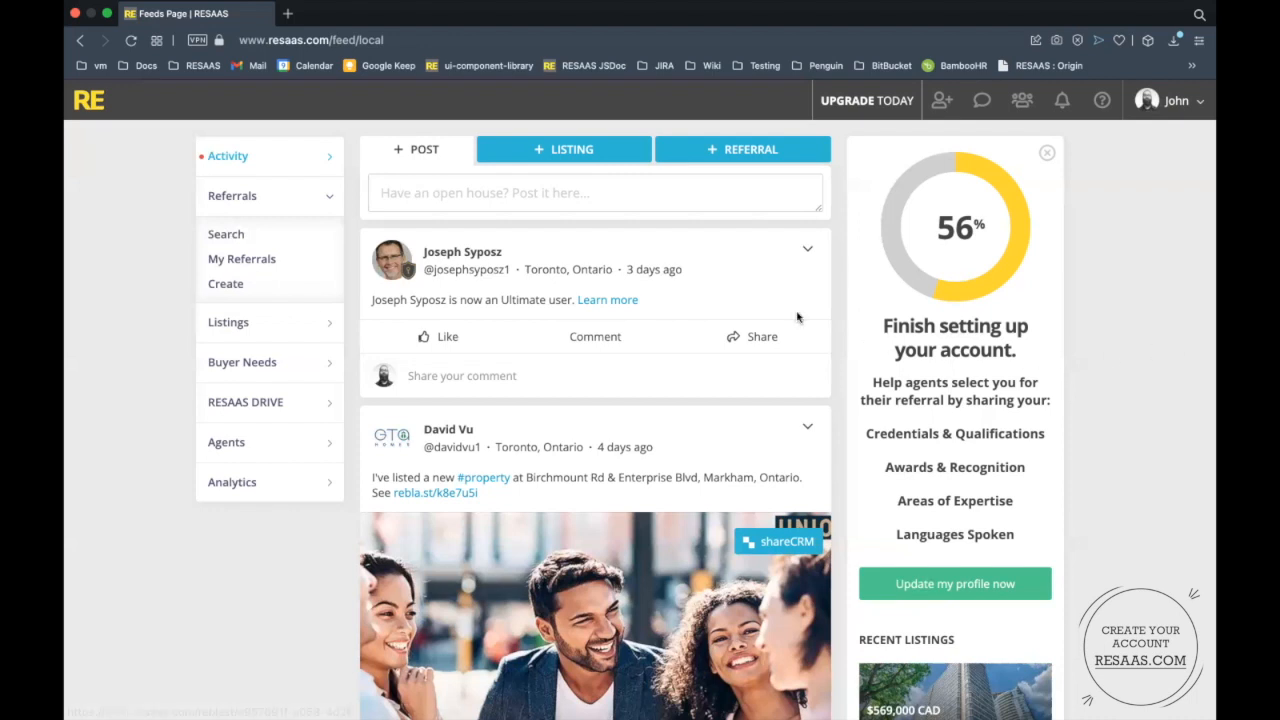
Create a new referral with a 25% of agent's fee and continue to the Location step.
click(240, 288)
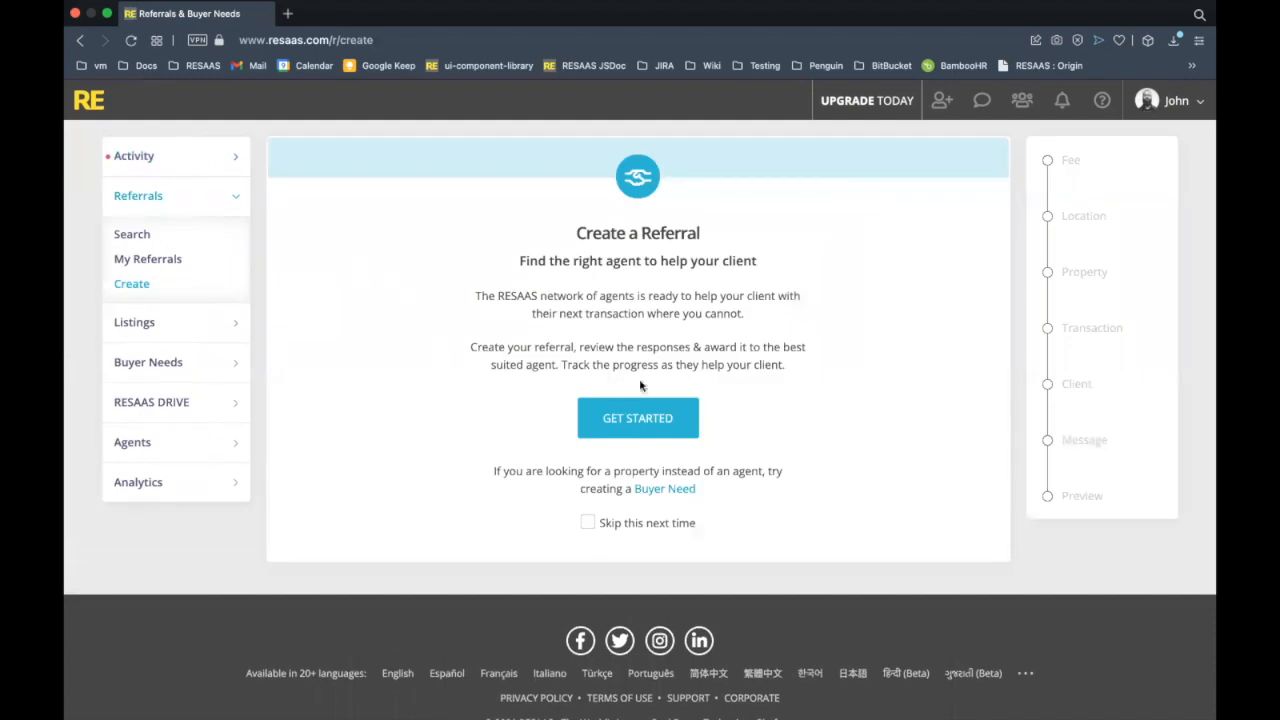
click(652, 416)
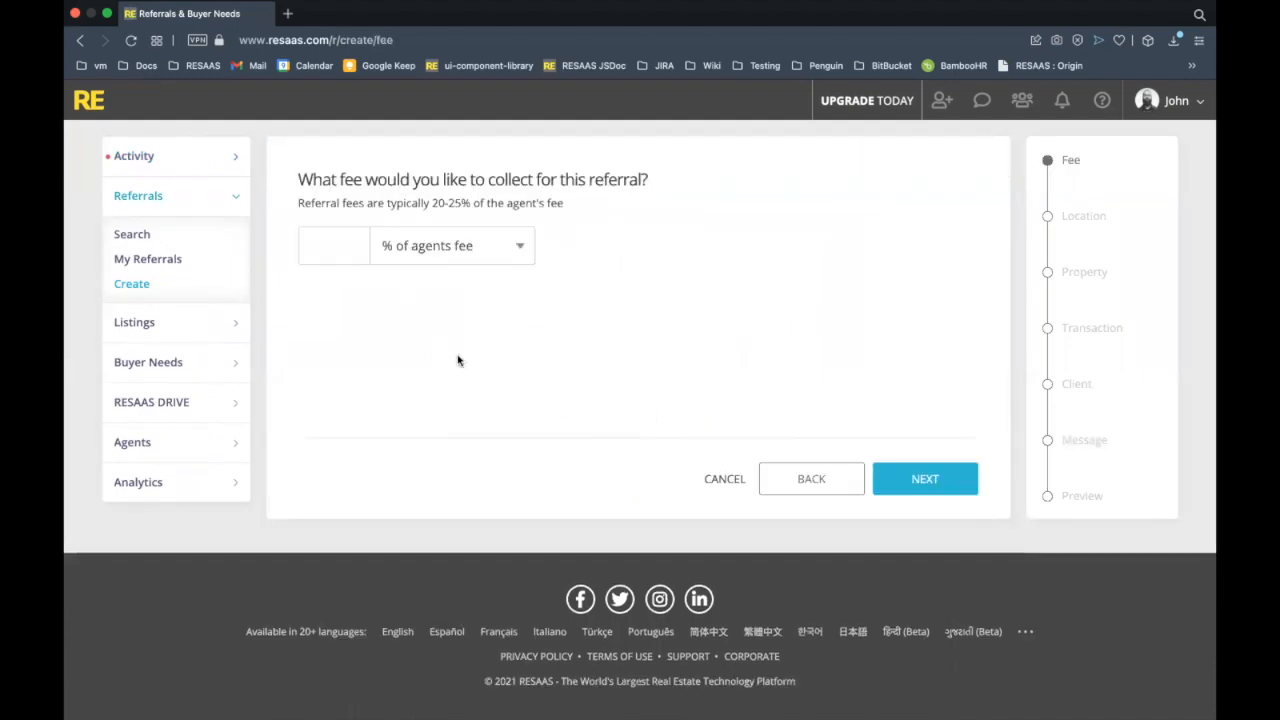
click(307, 248)
text(25)
click(745, 300)
click(969, 479)
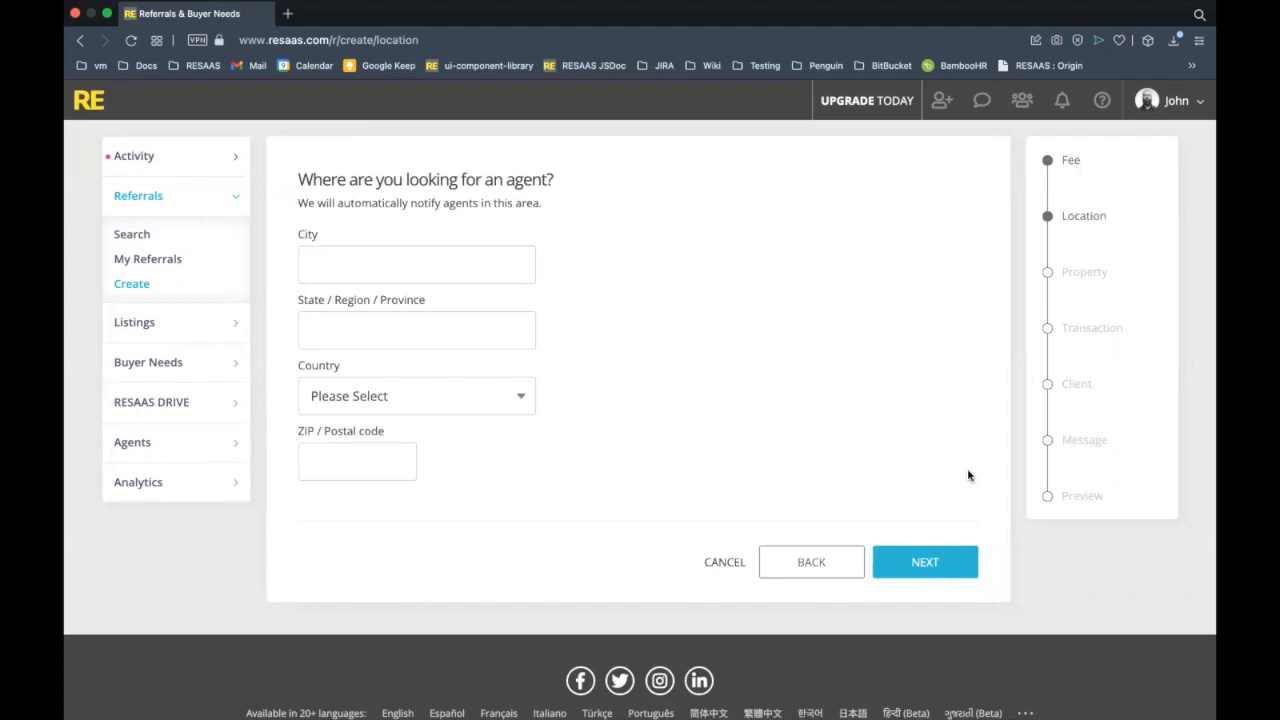
Set the city to 'Los Angeles CA, USA' from the suggestions and continue to Property.
click(457, 266)
text(Los)
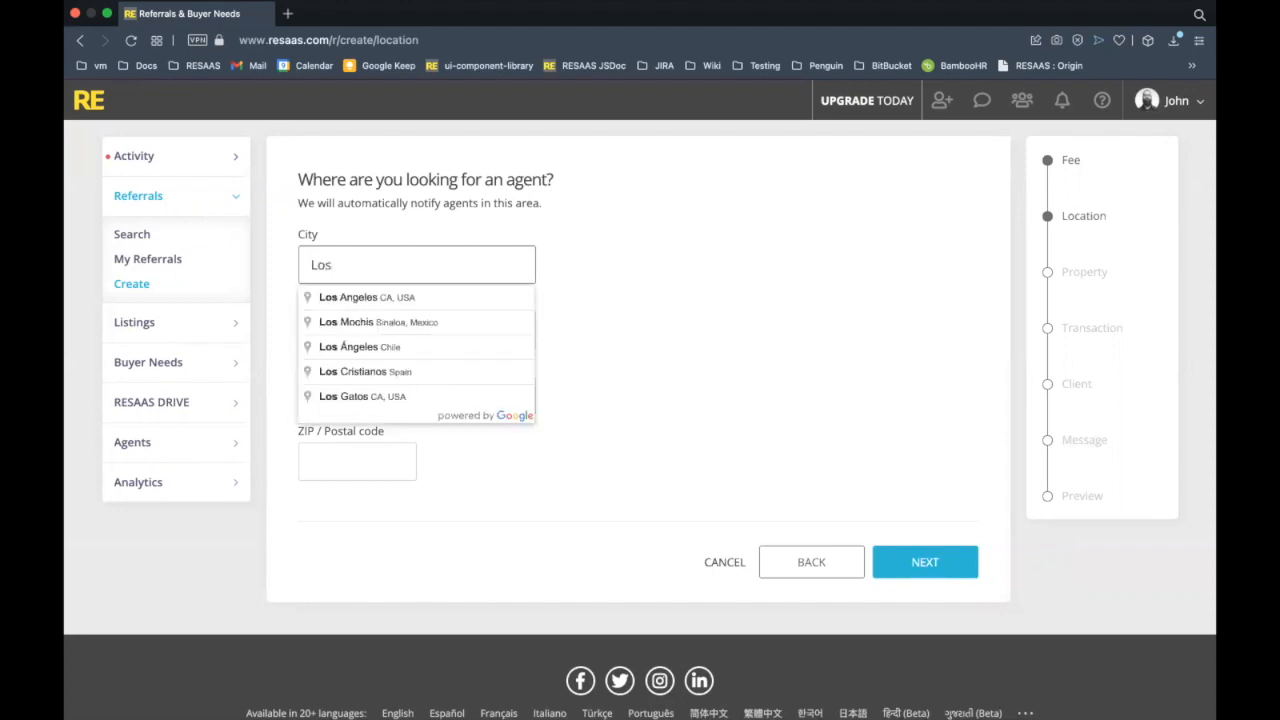
click(457, 304)
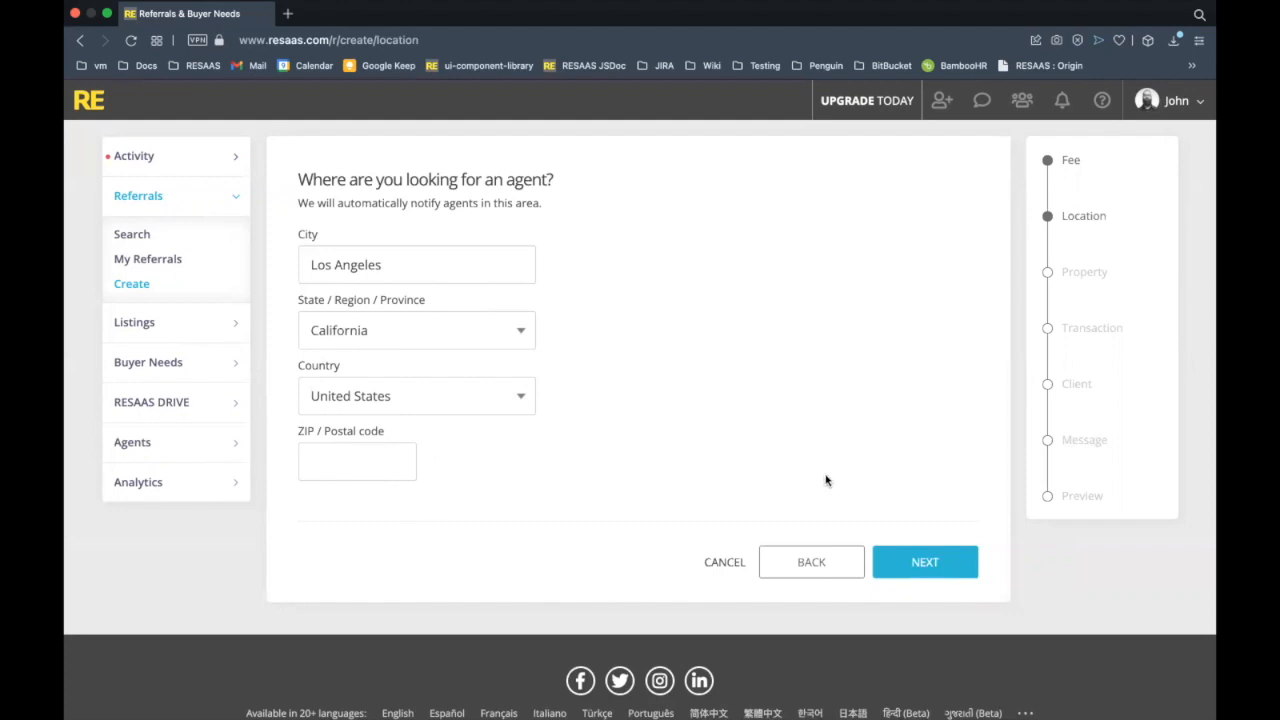
click(929, 558)
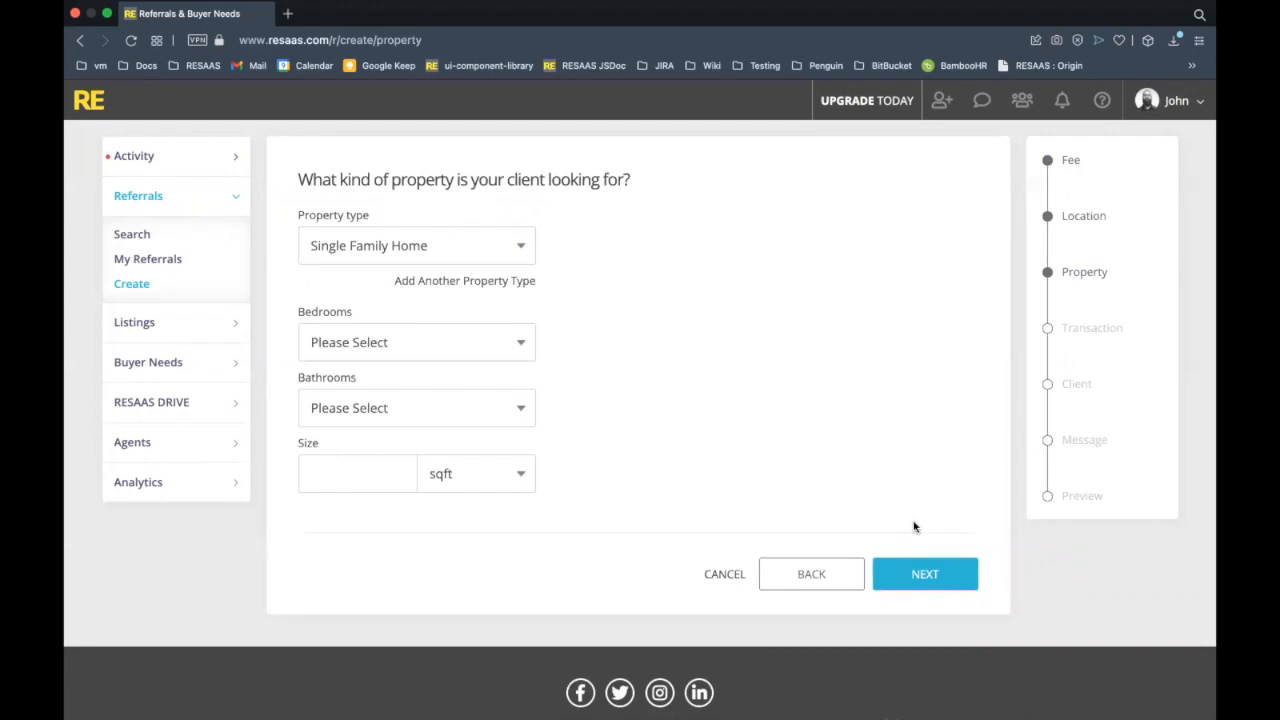
Add Townhouse as a second property type alongside Single Family Home.
click(503, 288)
click(527, 293)
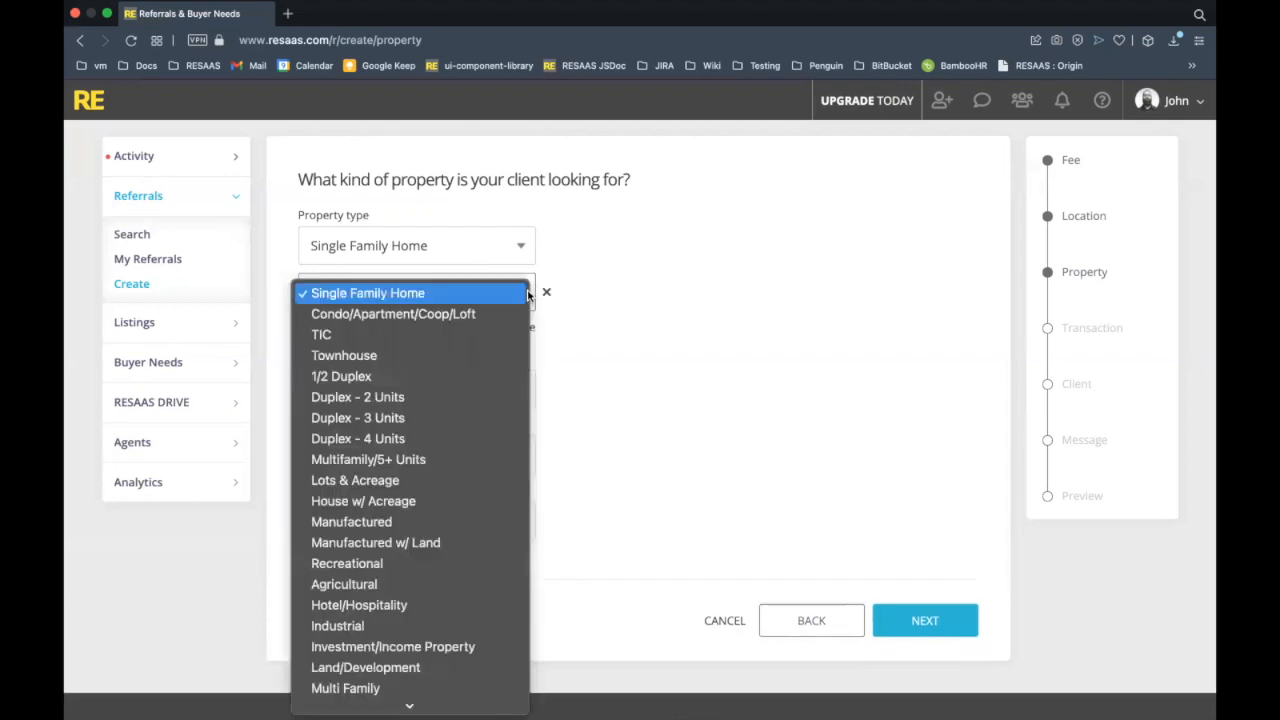
click(451, 284)
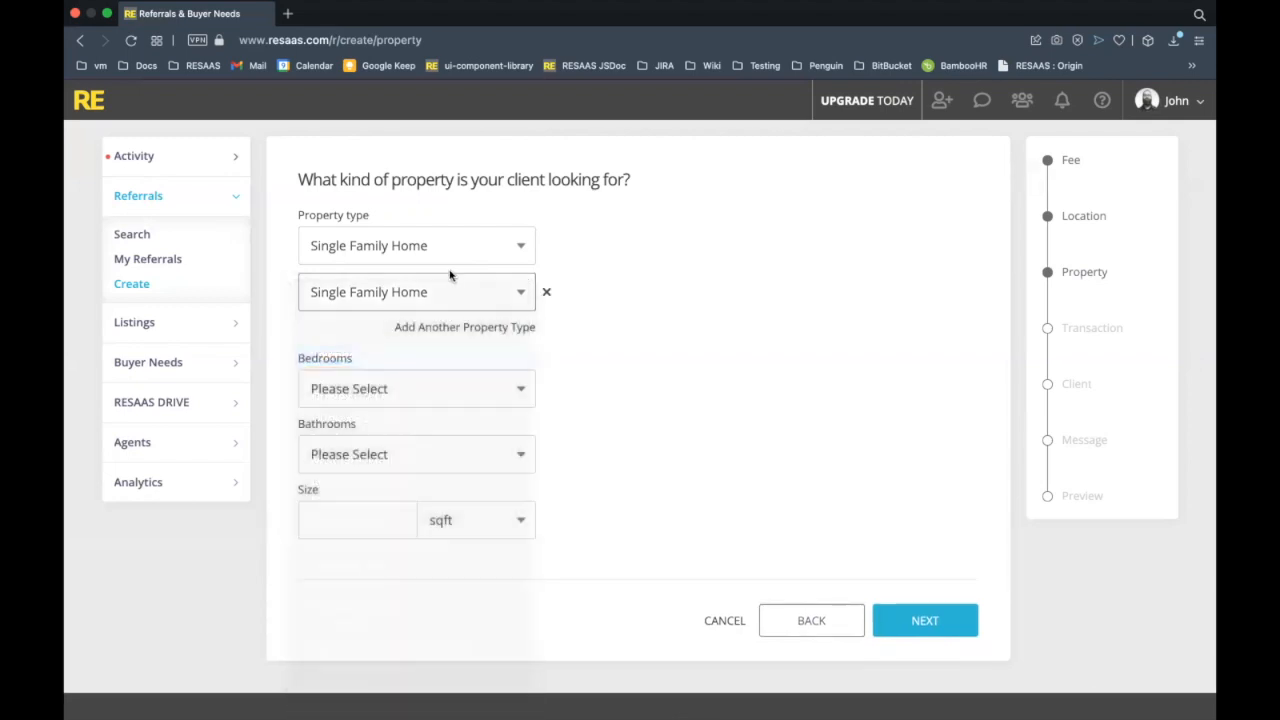
Set 3 bedrooms, 2 bathrooms and a 1500 sqft size, then continue to Transaction.
click(523, 401)
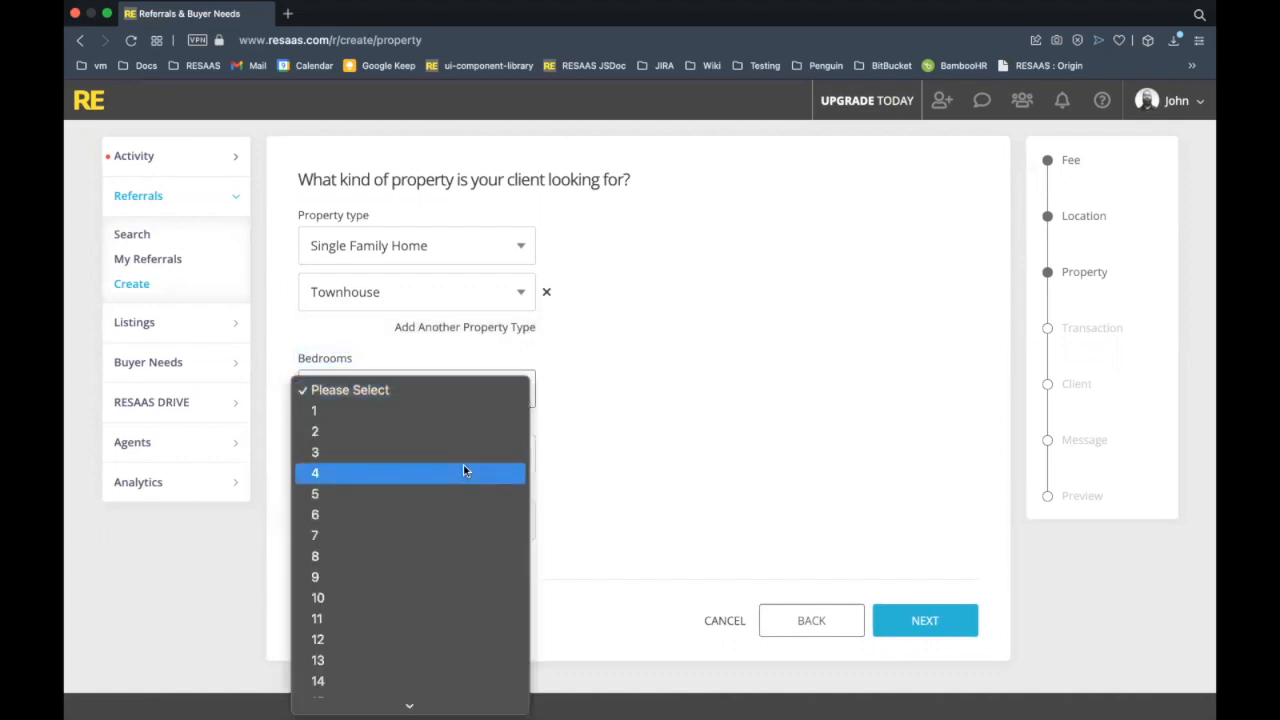
click(468, 452)
click(463, 457)
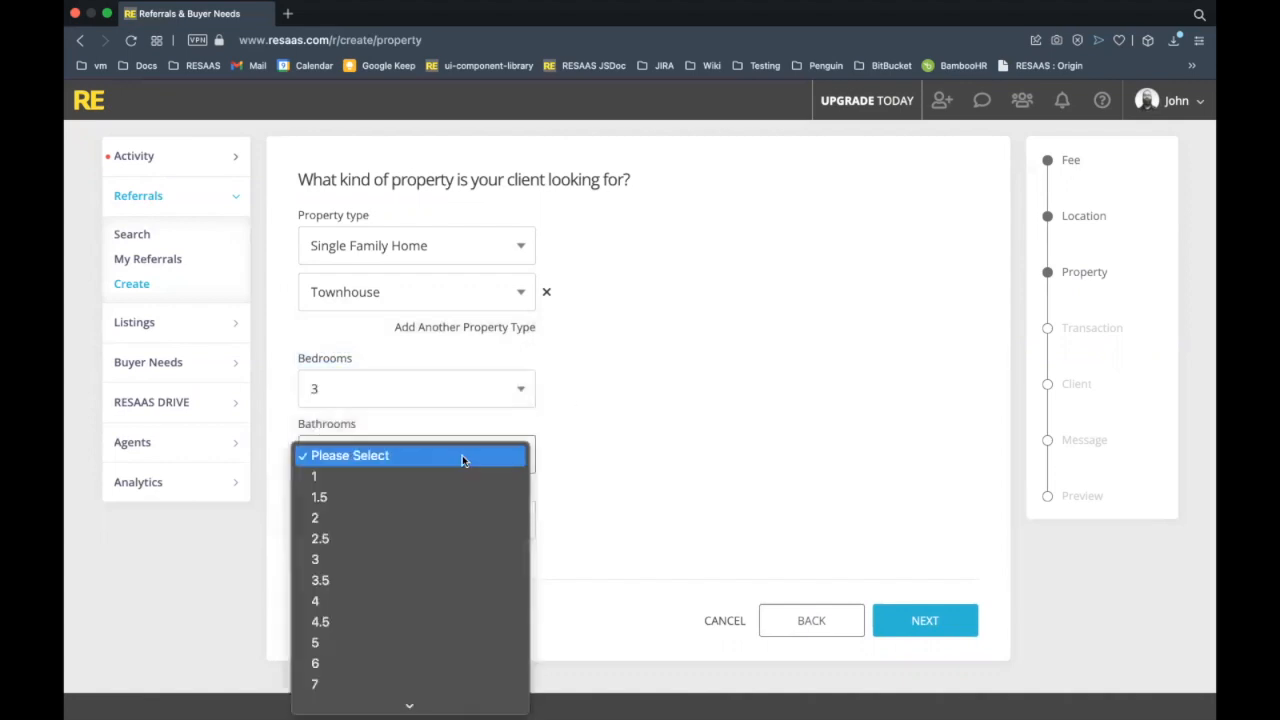
click(435, 519)
click(397, 523)
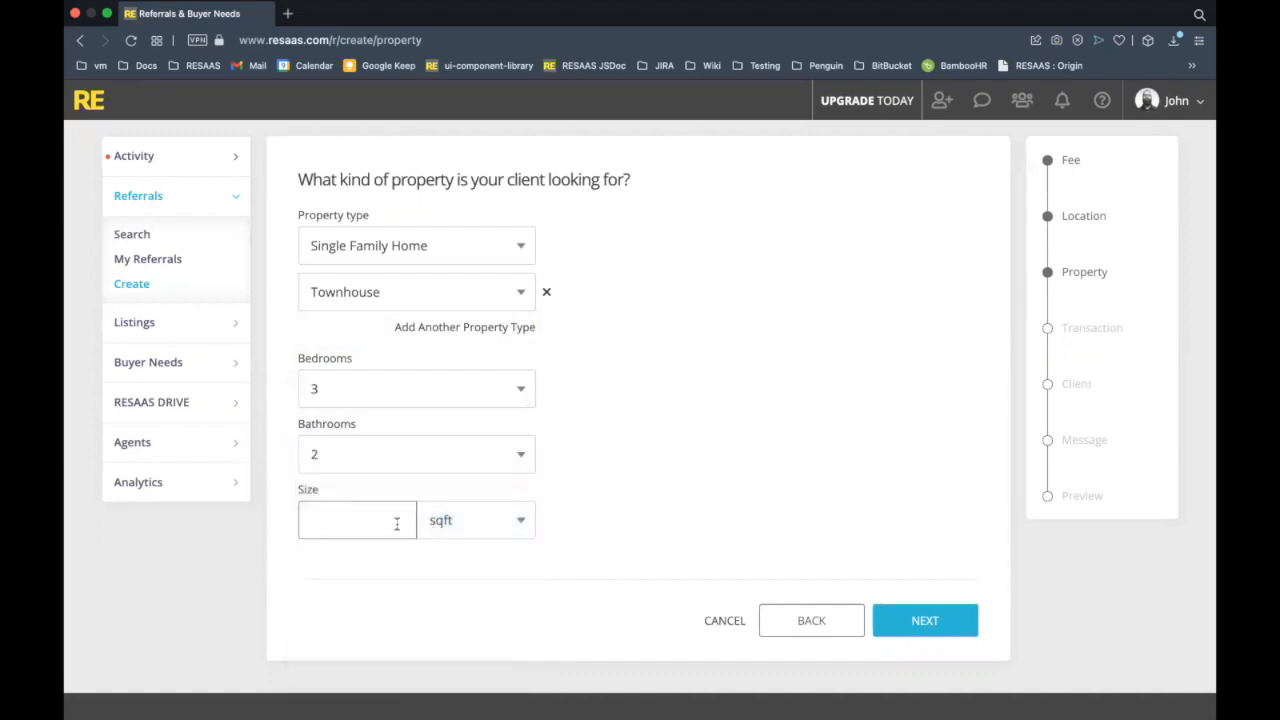
text(1500)
click(763, 467)
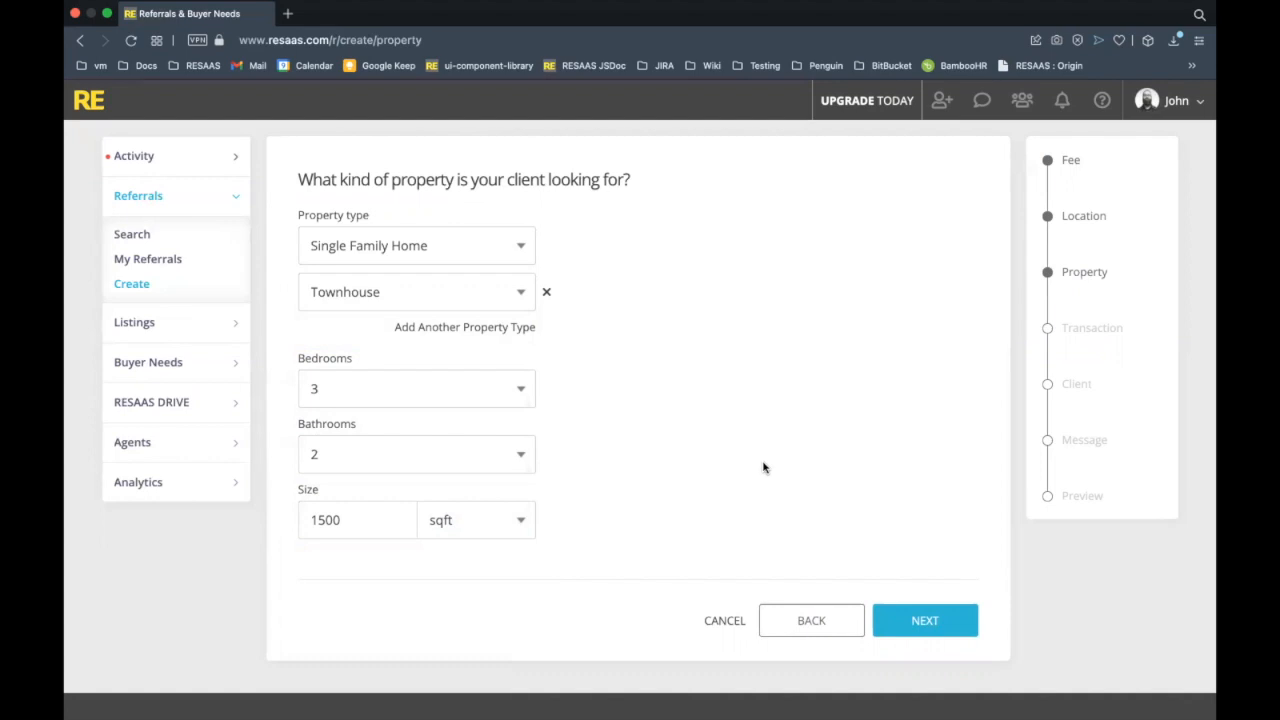
click(938, 630)
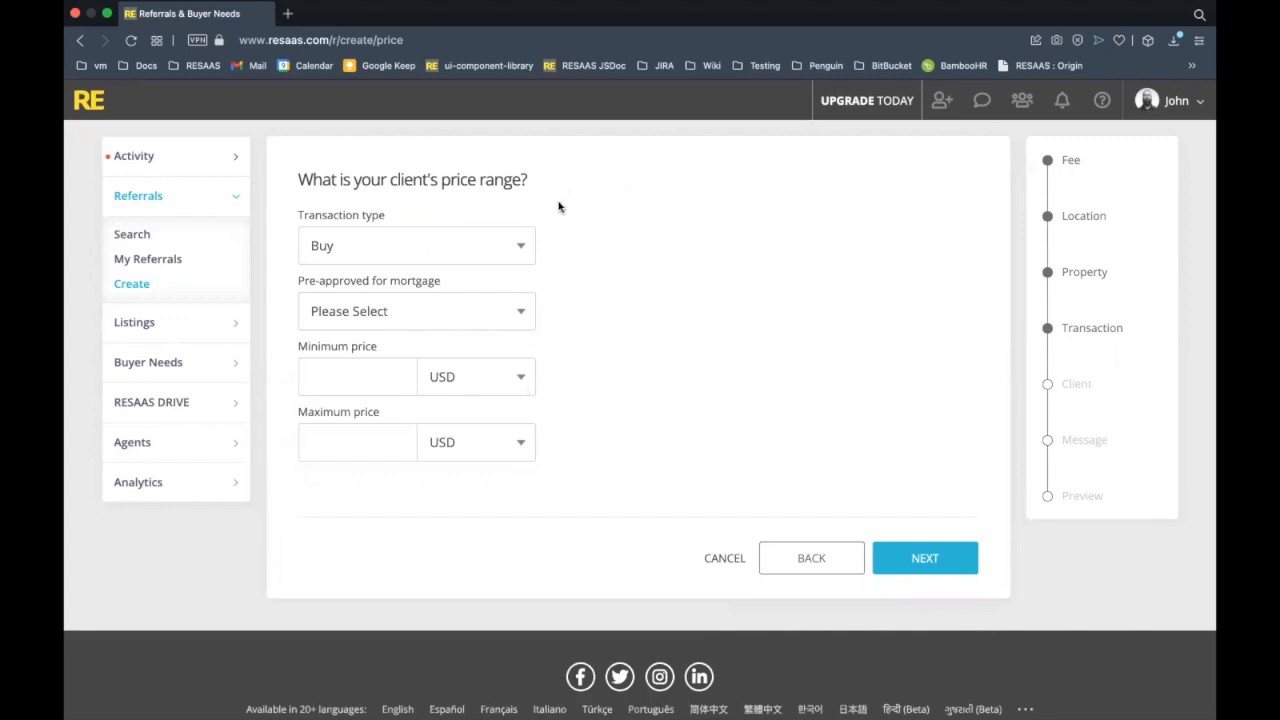
Keep Buy as the transaction type and mark the client as mortgage pre-approved.
click(529, 241)
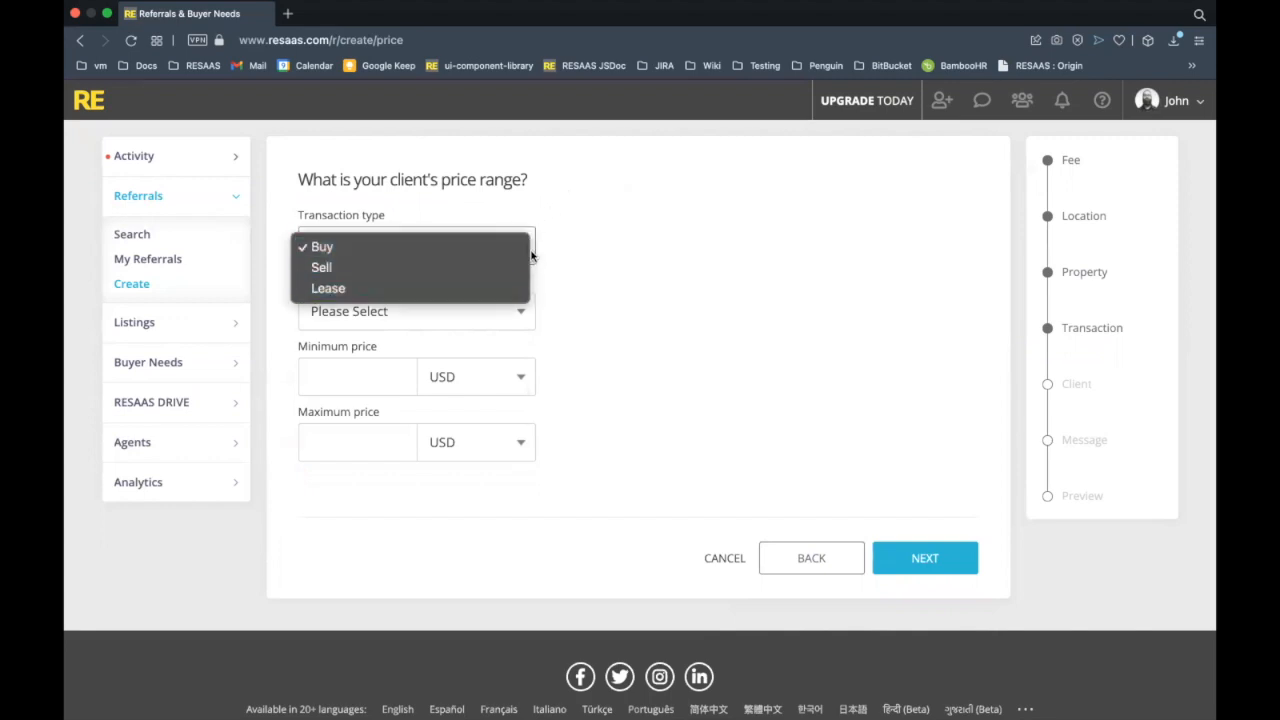
click(575, 279)
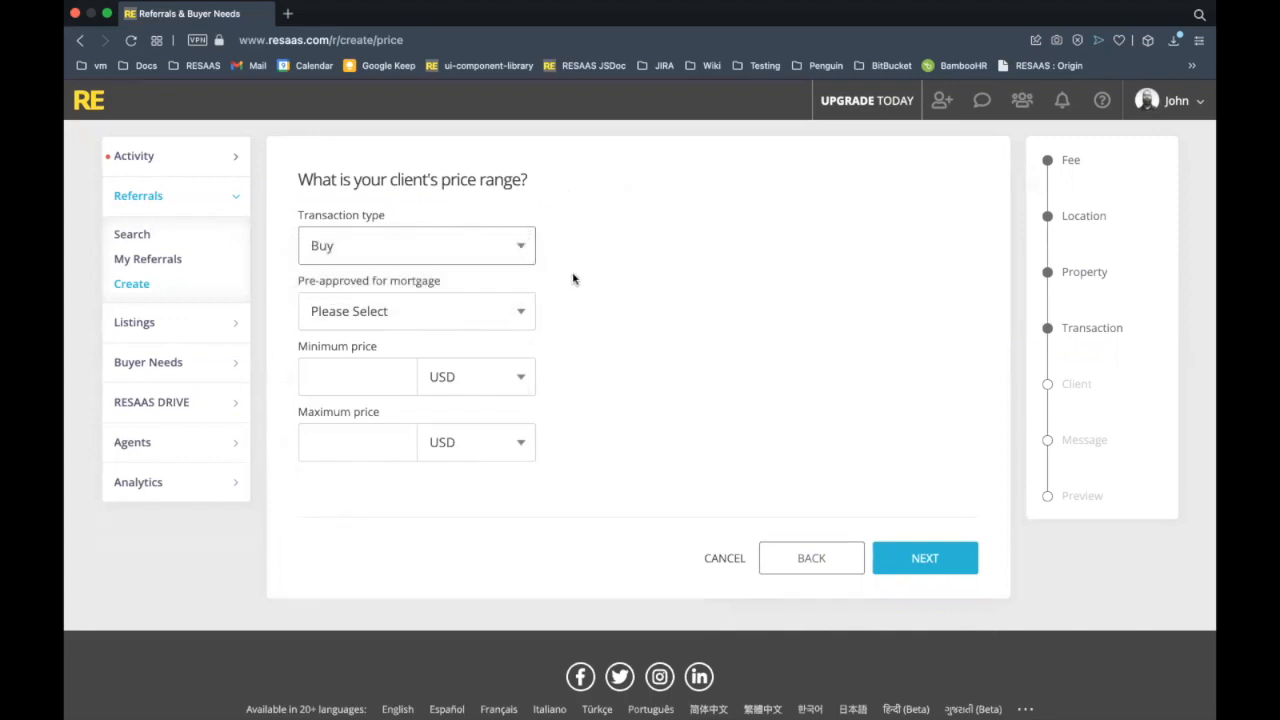
click(504, 312)
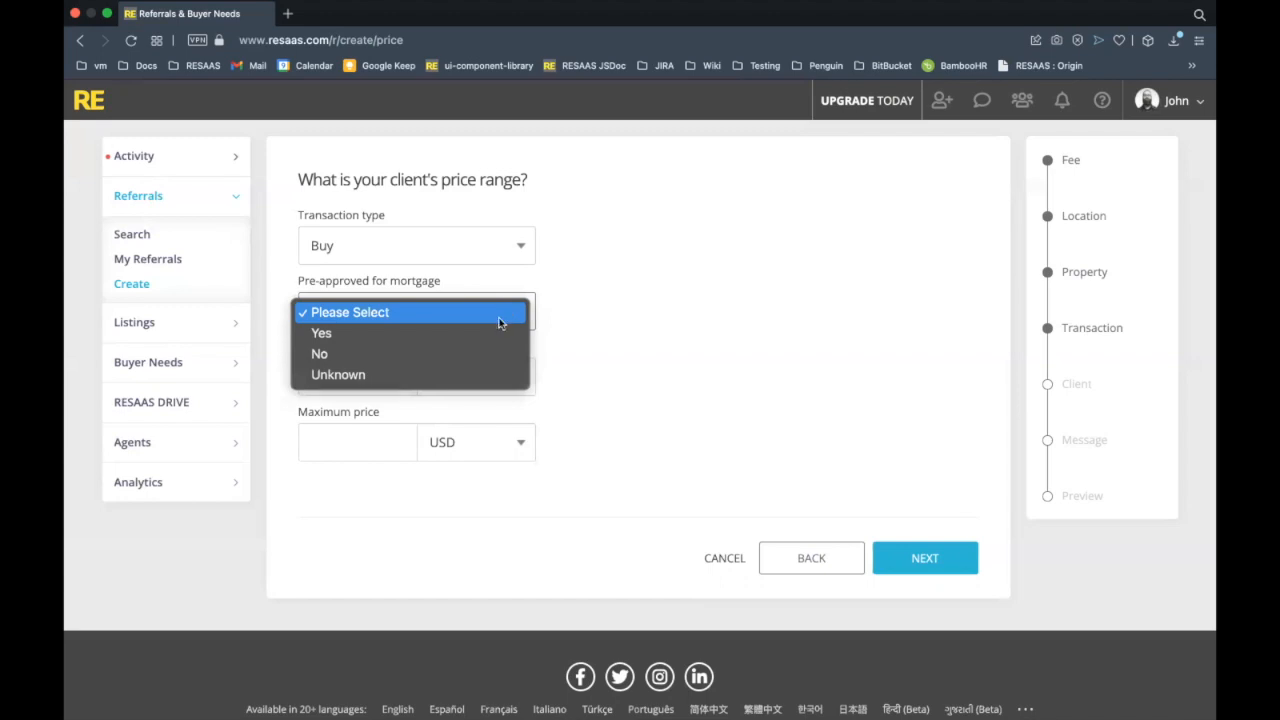
click(499, 328)
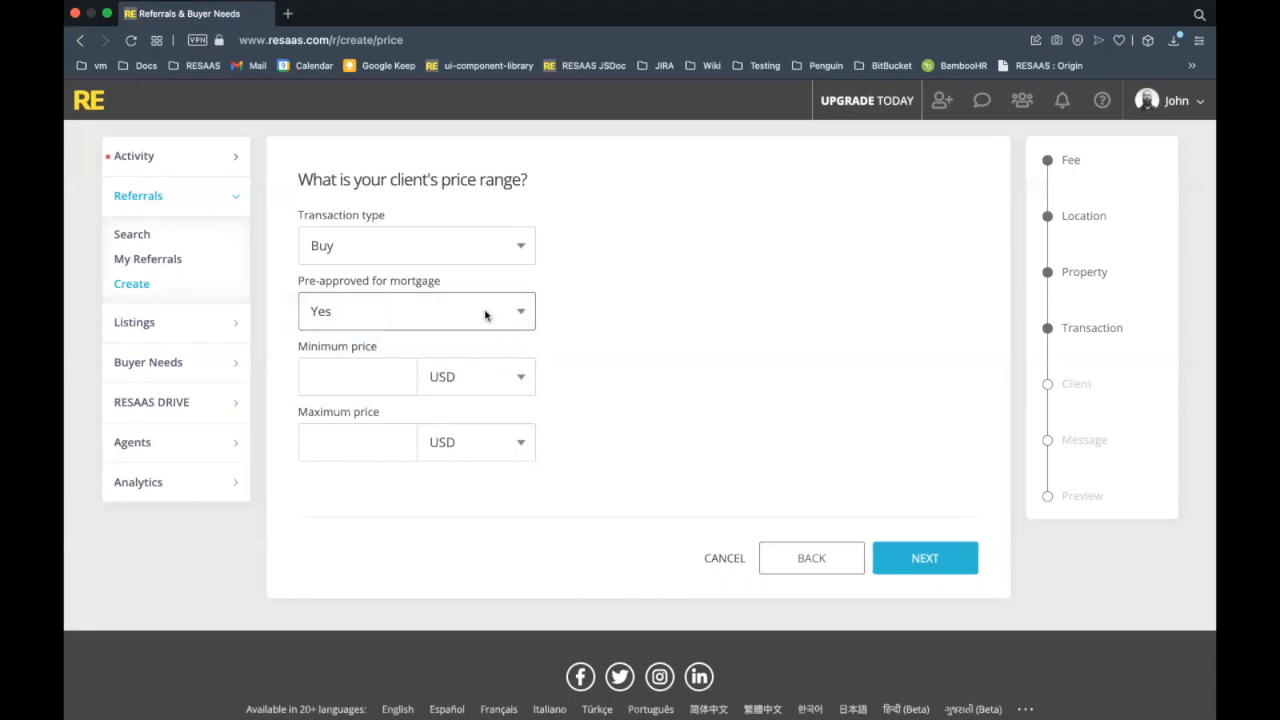
Enter a price range of 600000 to 650000 and continue to the Client step.
click(397, 388)
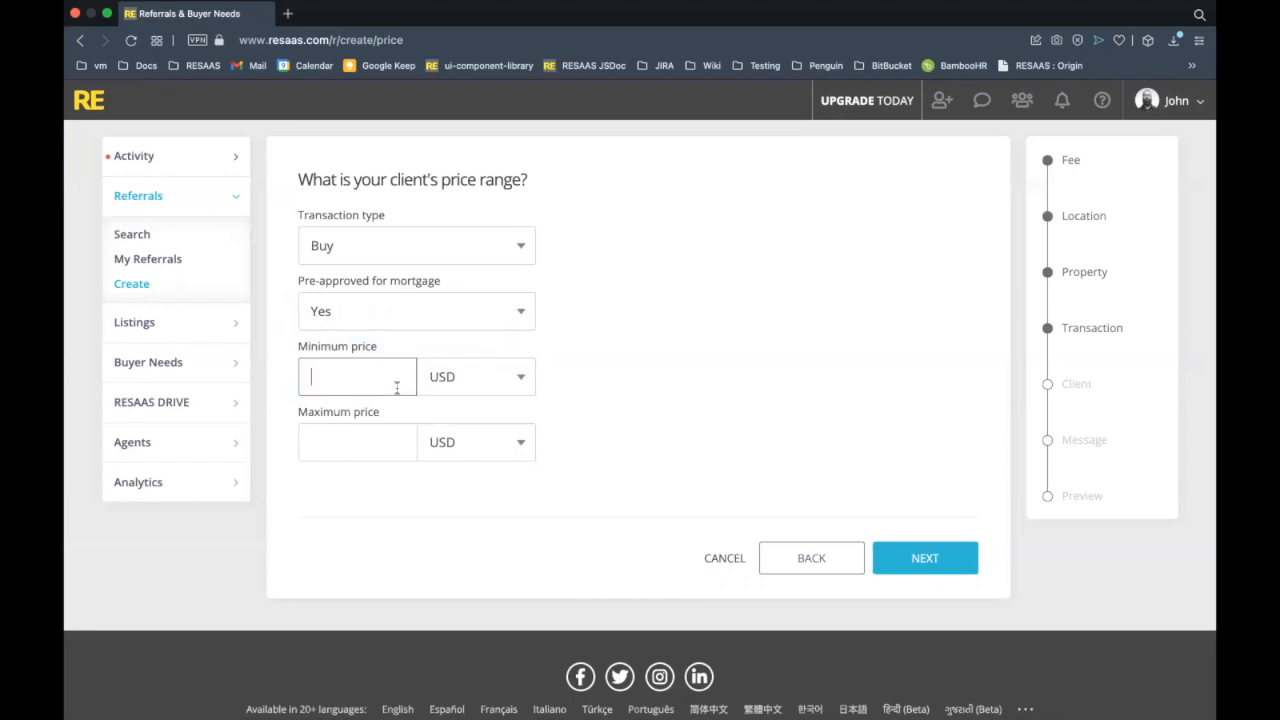
text(600000)
click(377, 428)
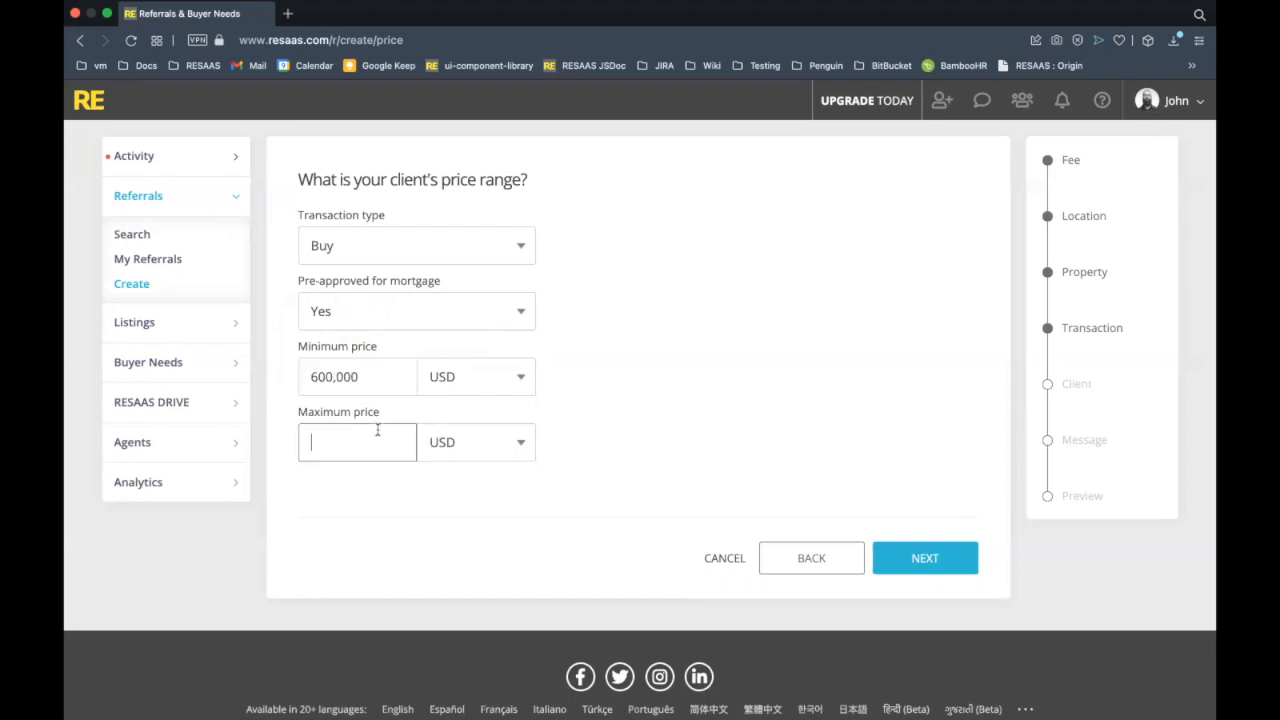
text(650000)
click(728, 403)
click(929, 558)
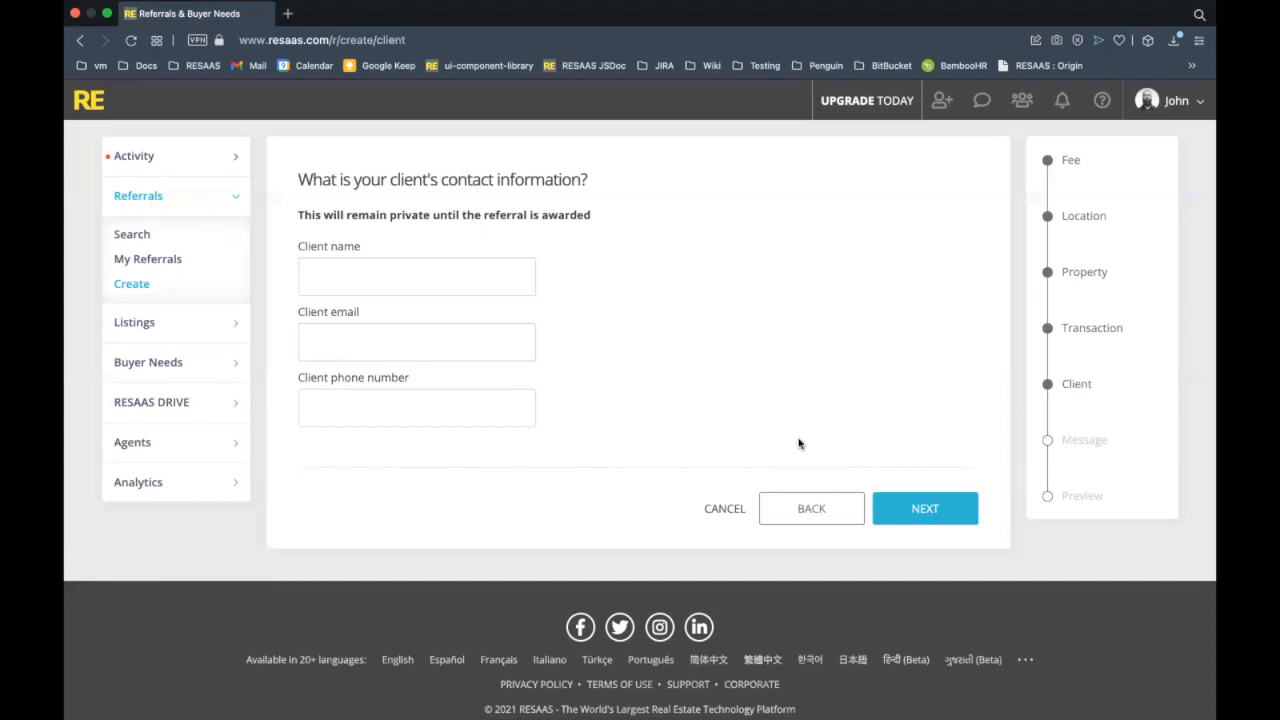
Enter the client's full name and e-mail address, fixing a typo in the e-mail.
click(406, 268)
text(John Doe)
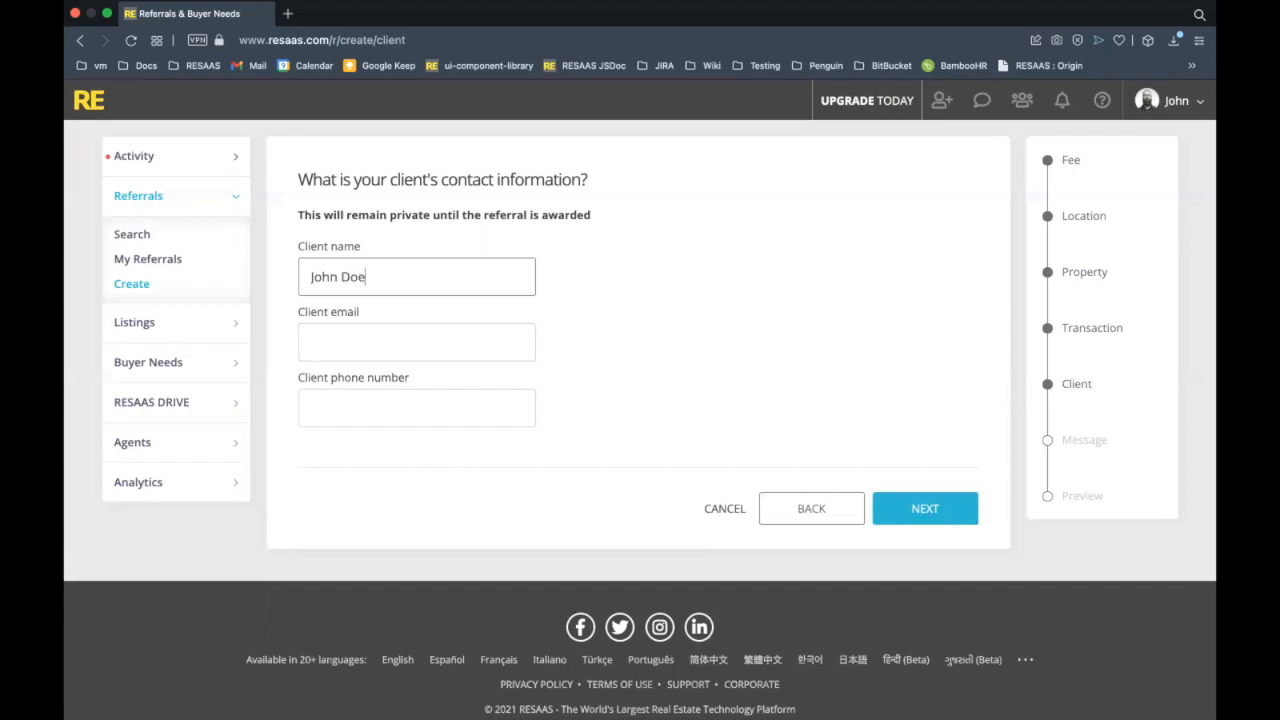
key(Tab)
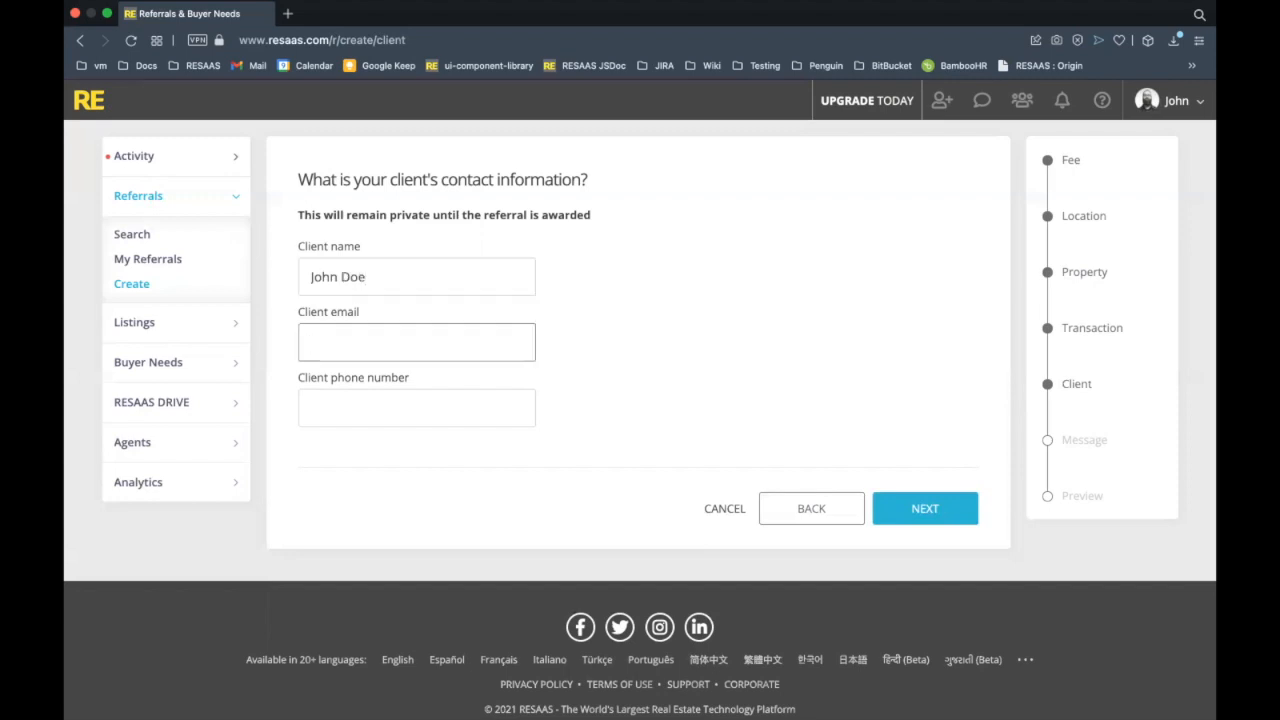
Fill in the client's phone number and continue to the Message step.
key(Tab)
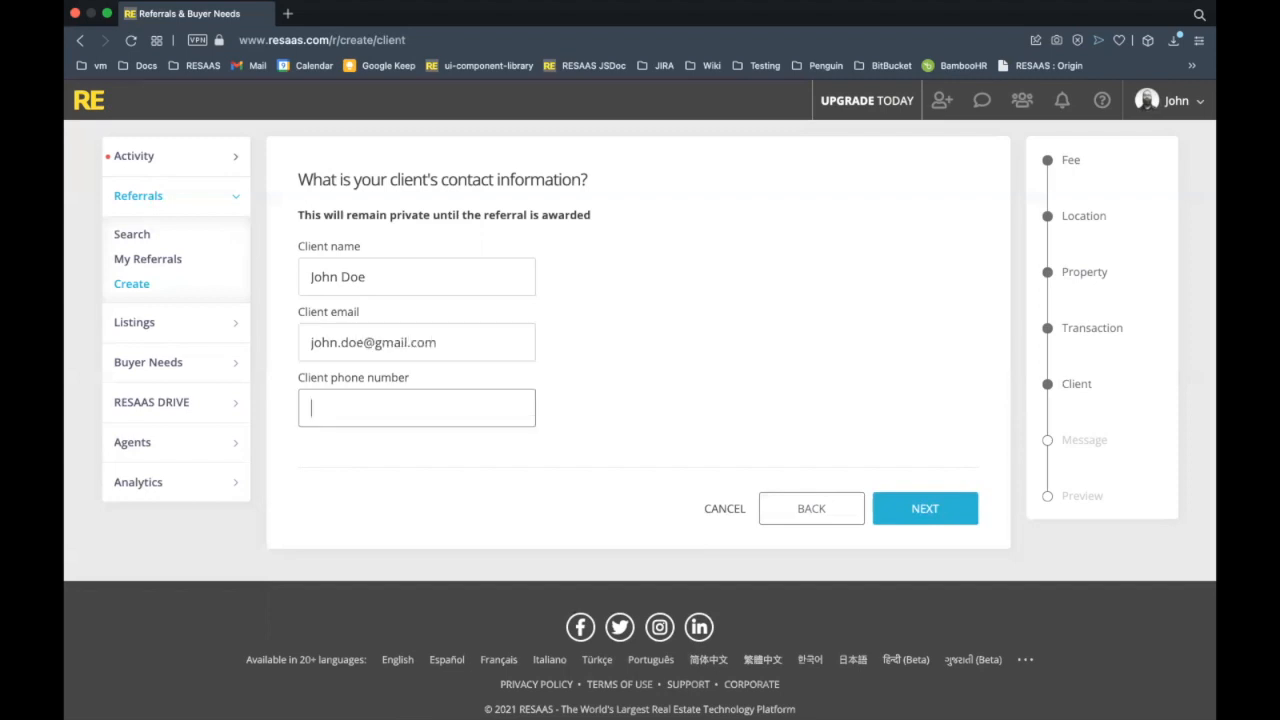
click(828, 294)
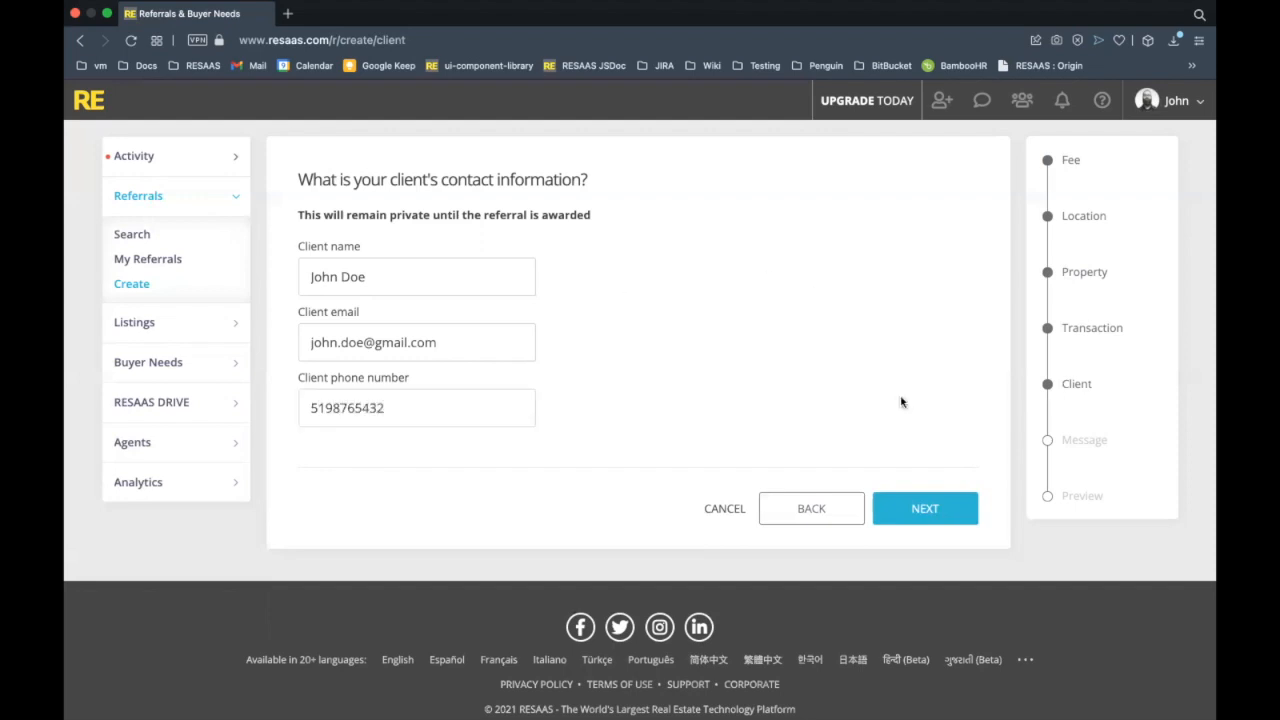
click(963, 508)
click(560, 345)
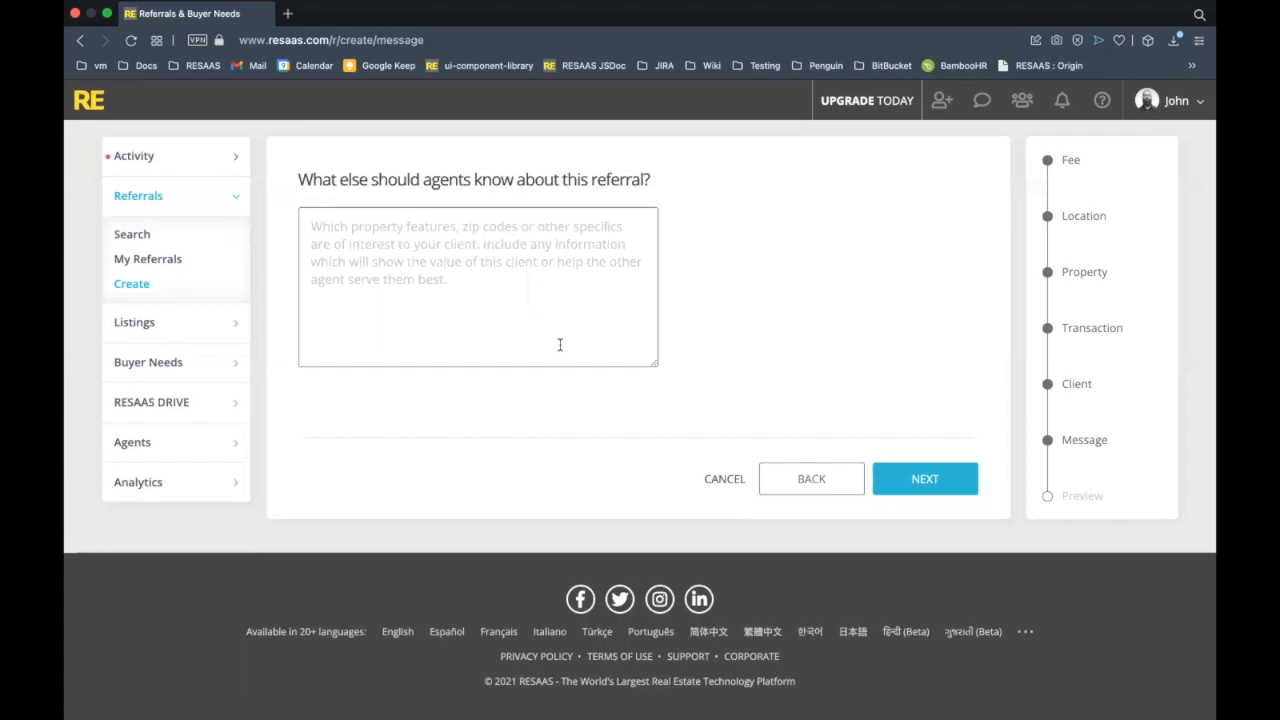
Write that the family is moving to LA, wants pool access and needs a pet-friendly property, then preview.
text(Movig)
key(BackSpace)
text(ng with family to the LA area. Would lov)
key(BackSpace)
key(BackSpace)
text(ove acc)
text(ess to a pool)
text( and needs)
text( the rope)
key(BackSpace)
key(BackSpace)
key(BackSpace)
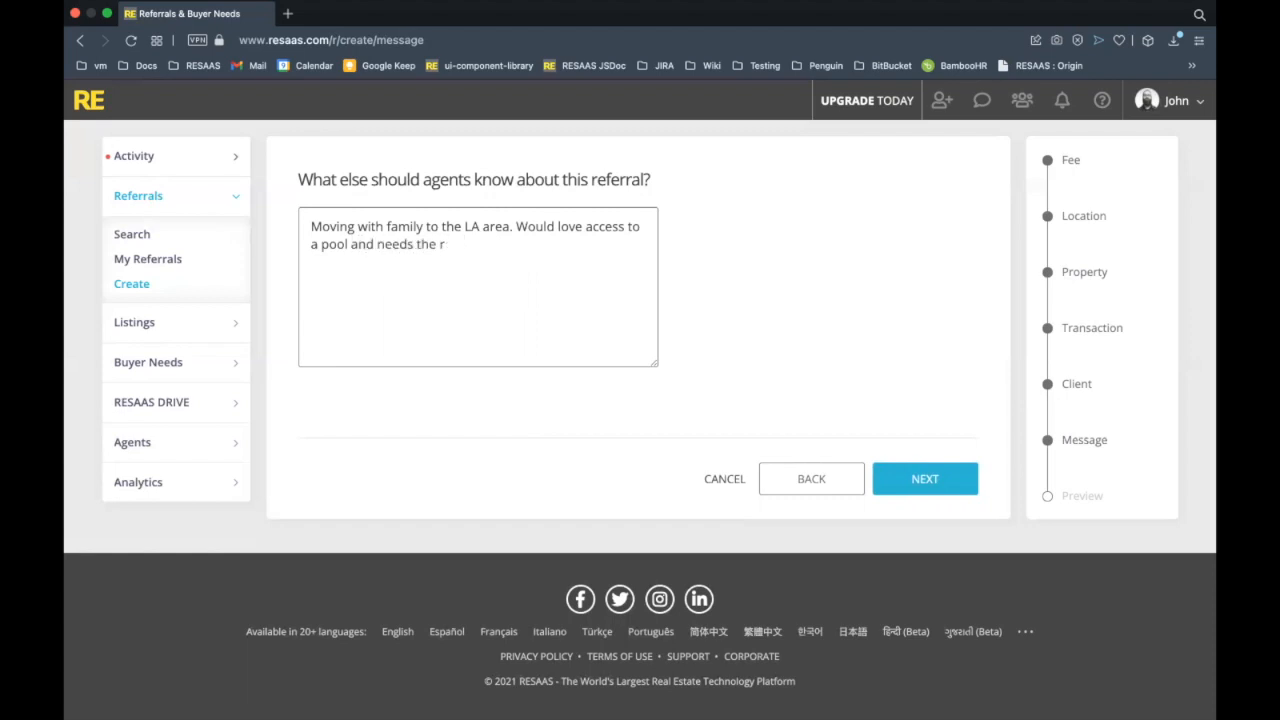
text(property to be pet friendly a)
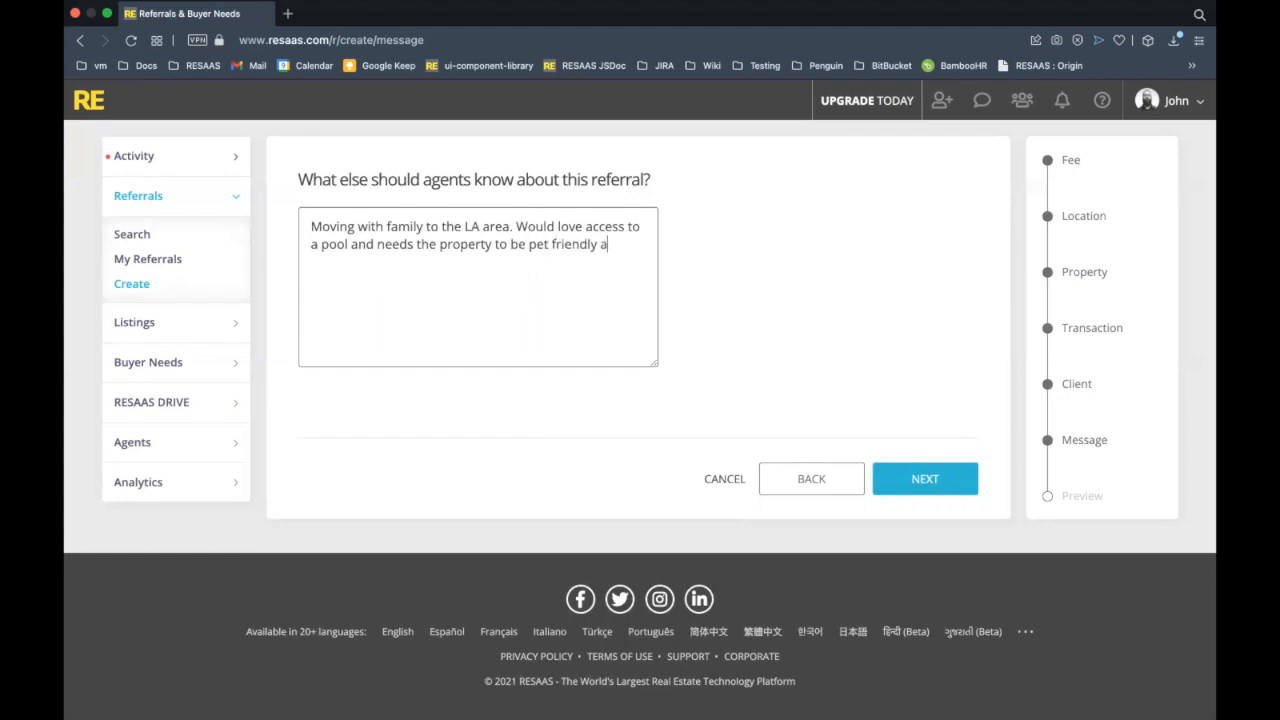
key(BackSpace)
key(BackSpace)
text(.)
click(915, 379)
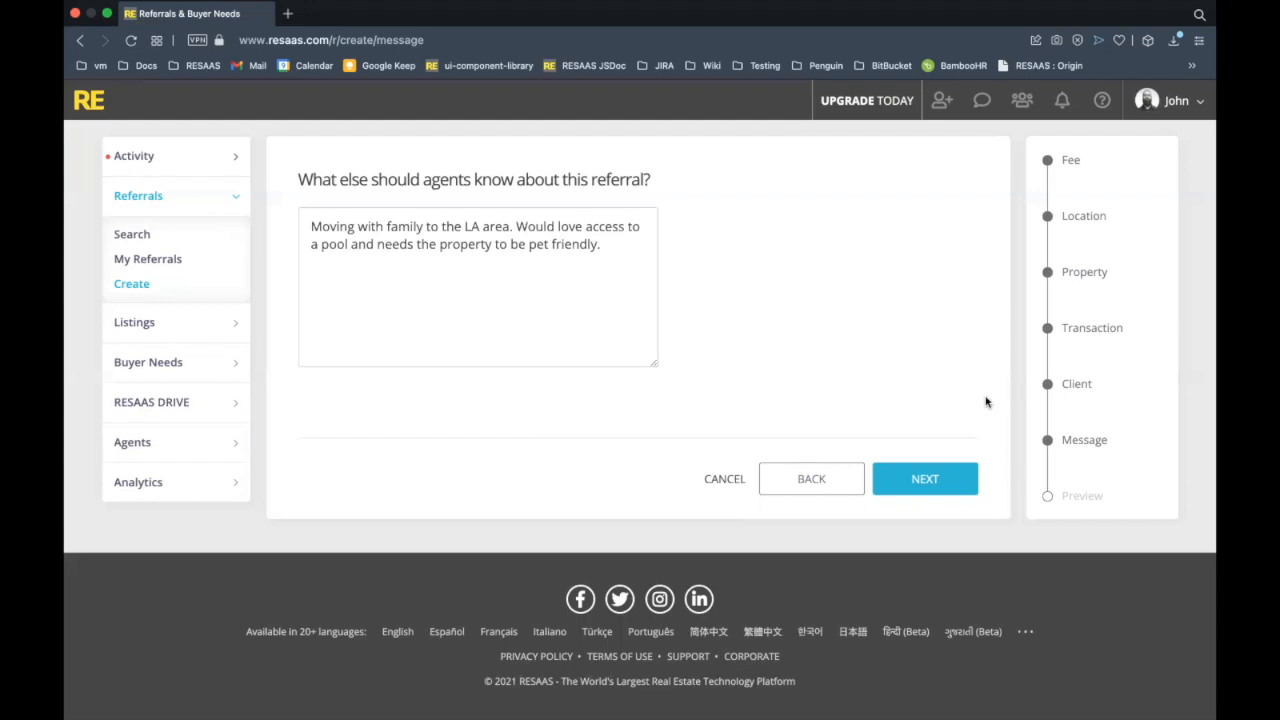
click(955, 477)
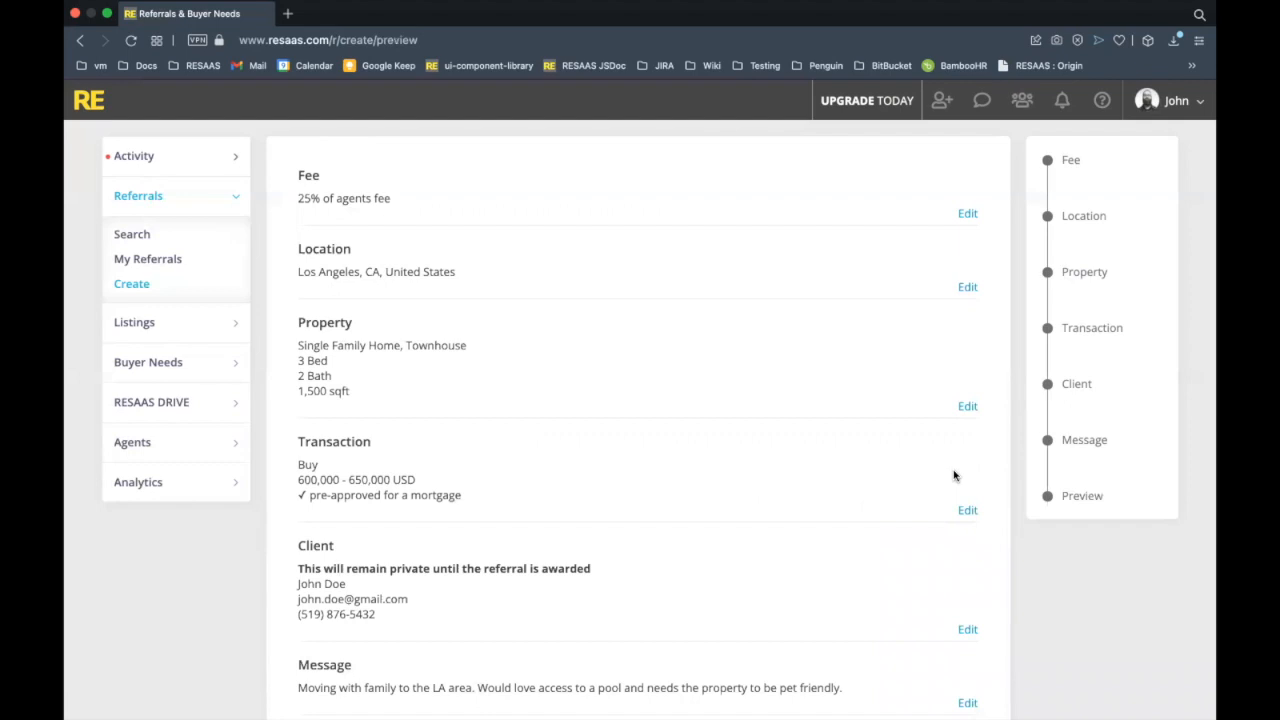
scroll(806, 323, down, 1)
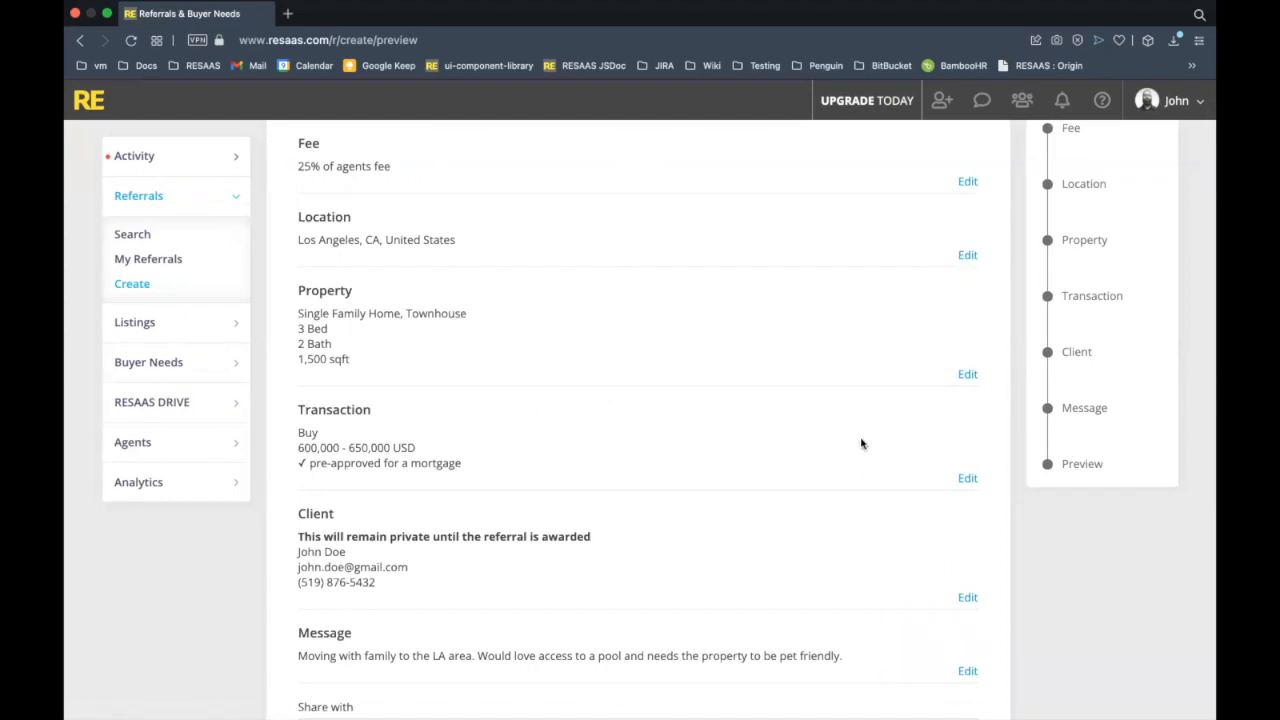
scroll(861, 444, down, 3)
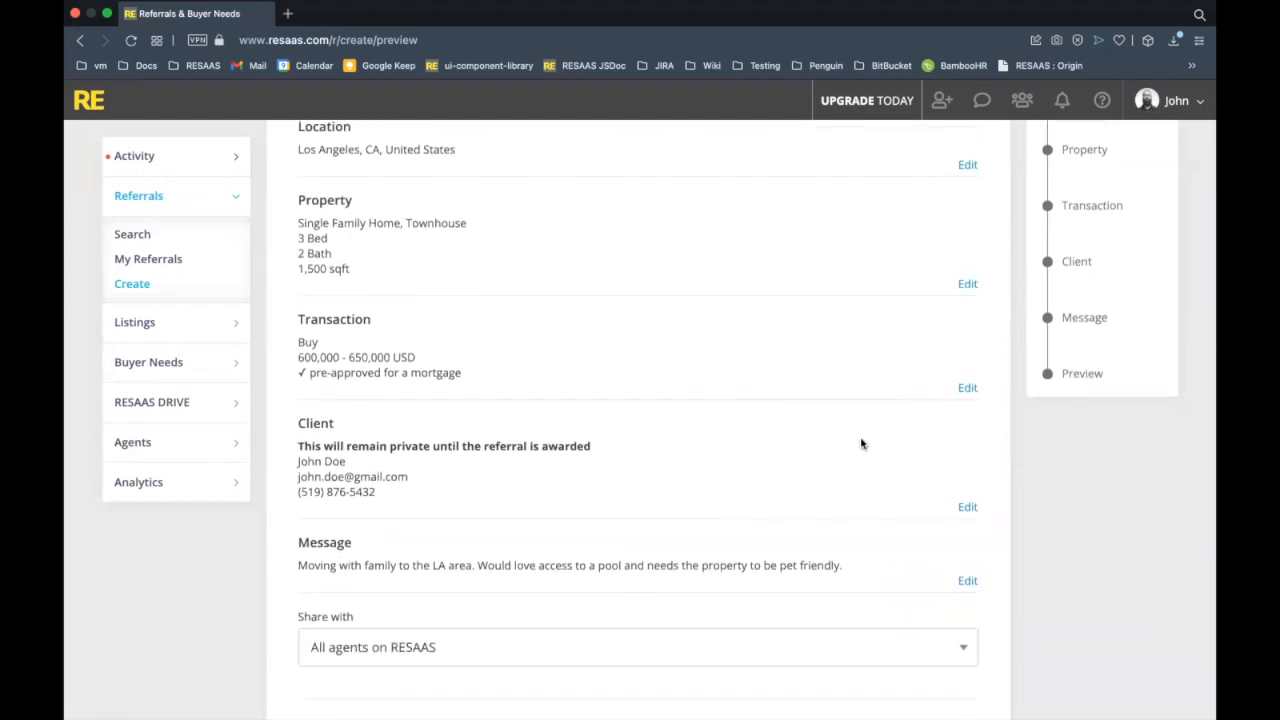
scroll(861, 444, down, 2)
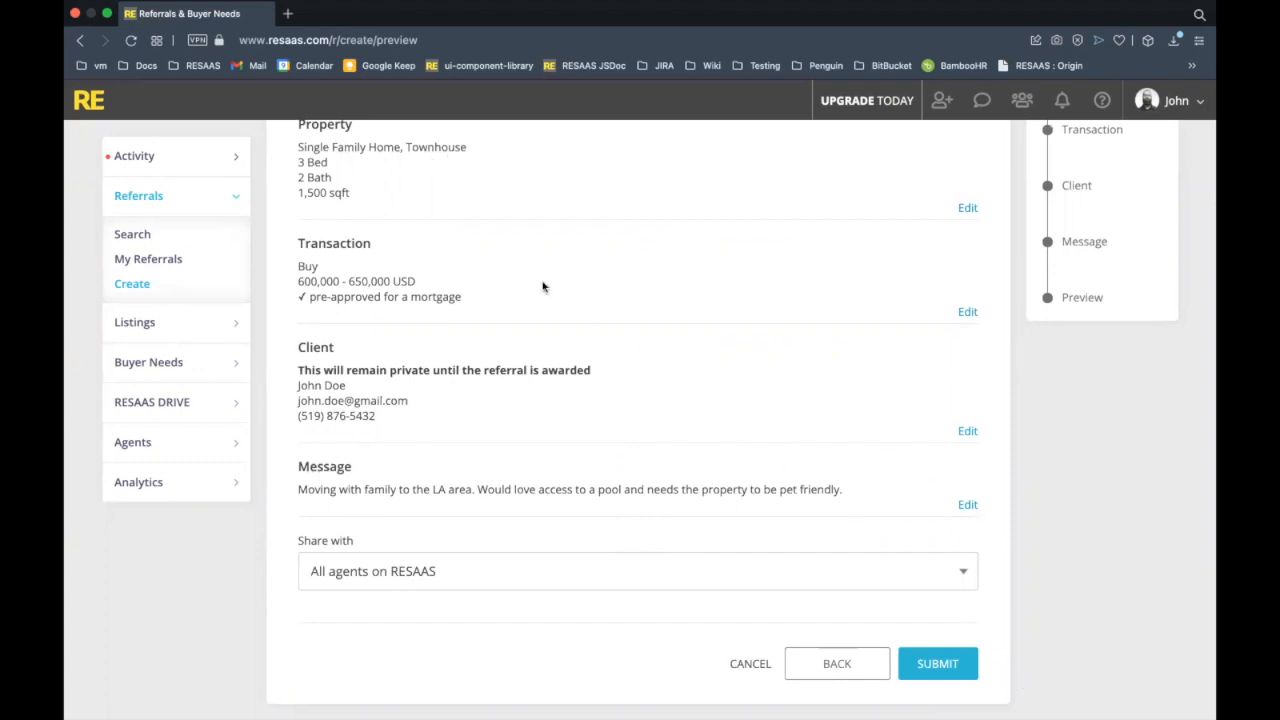
scroll(600, 374, down, 1)
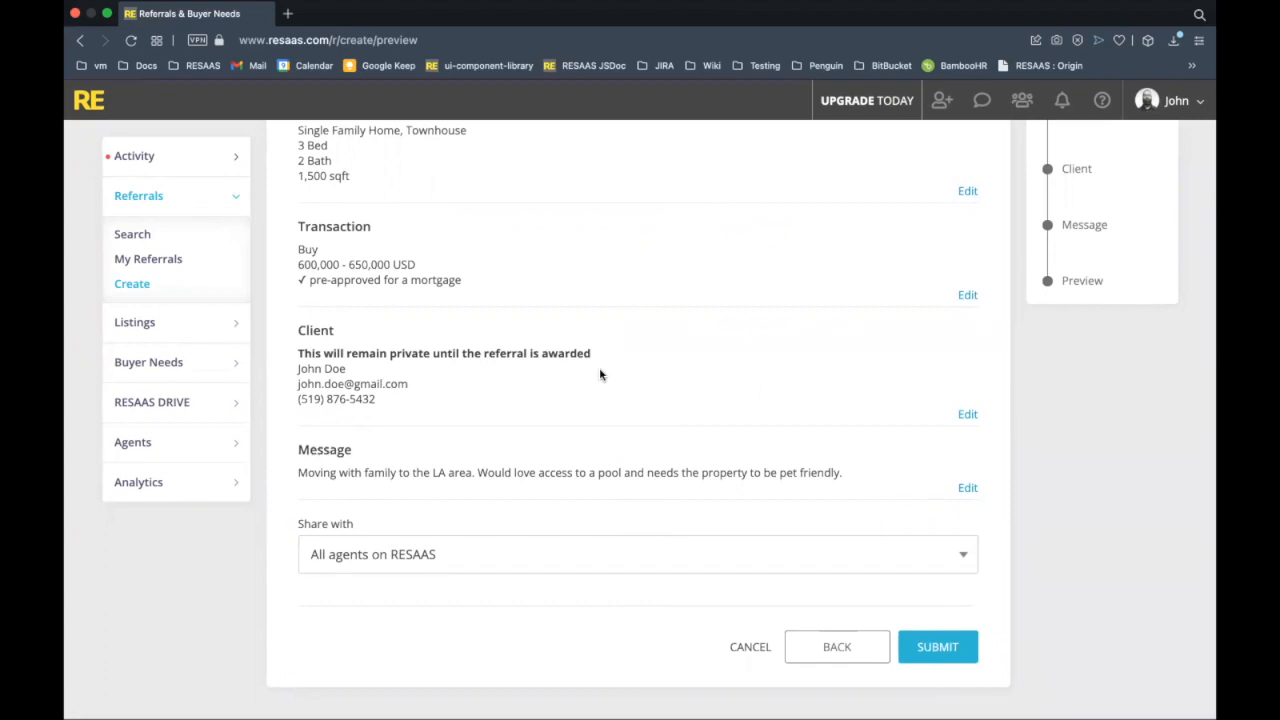